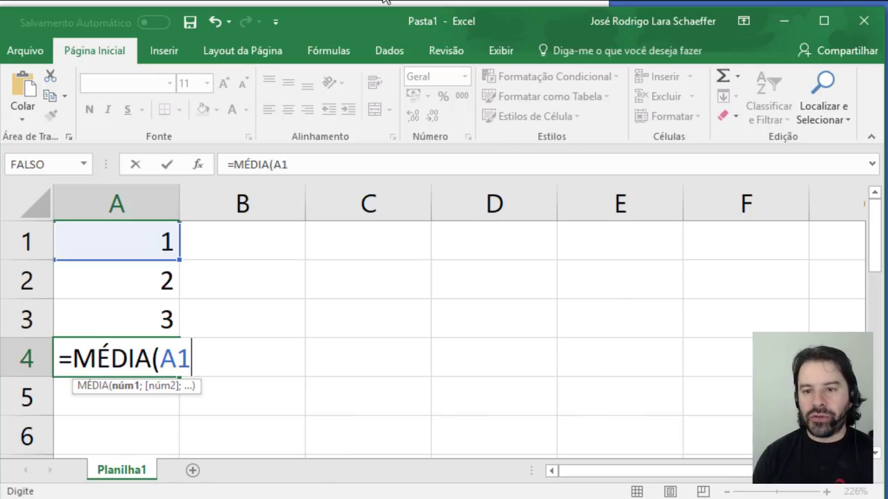
Complete the average formula in cell A4 as =MÉDIA(A1:A3) and reopen it to check the referenced range.
text(A3))
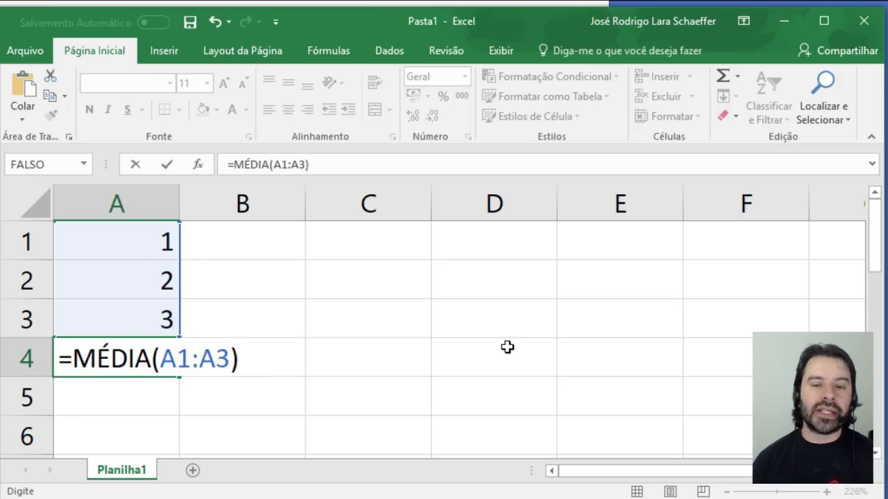
key(Return)
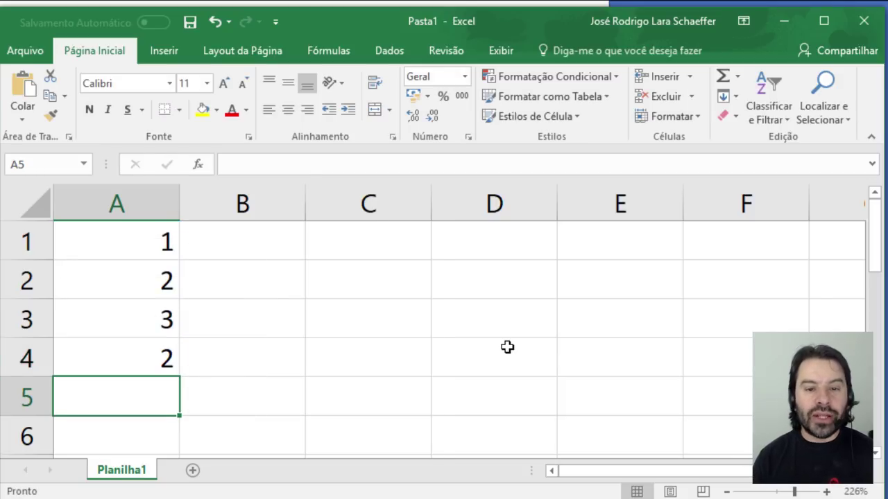
key(Up)
key(F2)
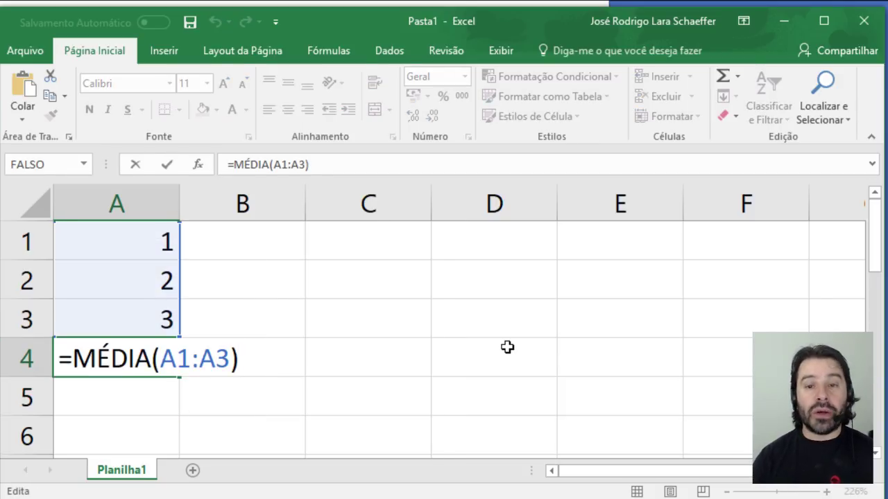
key(Return)
key(Up)
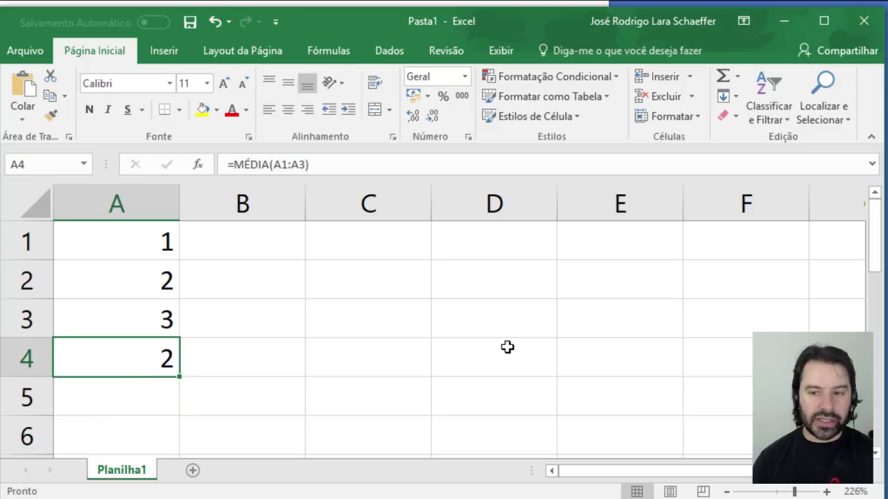
Change the function in cell A4 to the median, making the formula =MED(A1:A3).
key(F2)
drag(152, 357, 97, 358)
text(ED)
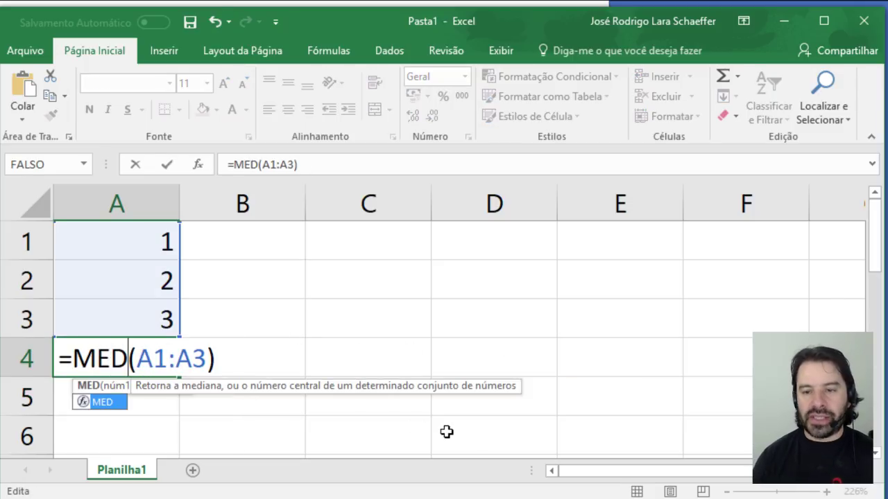
key(End)
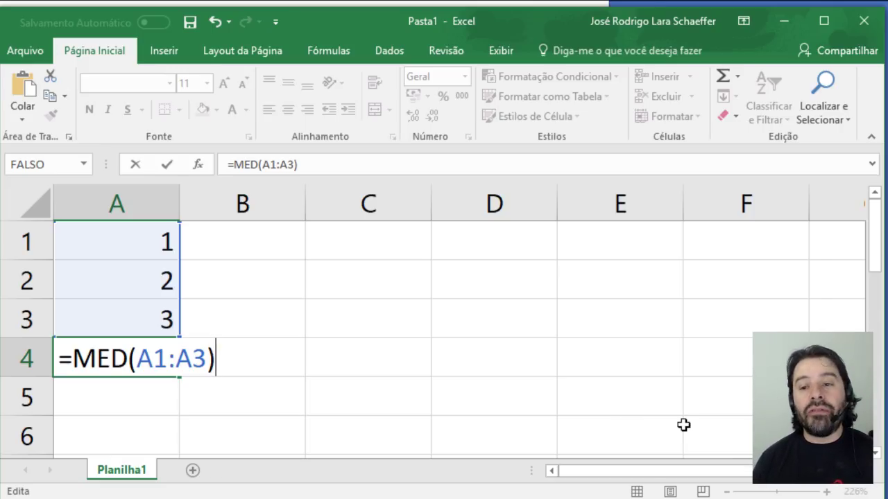
key(Return)
key(Up)
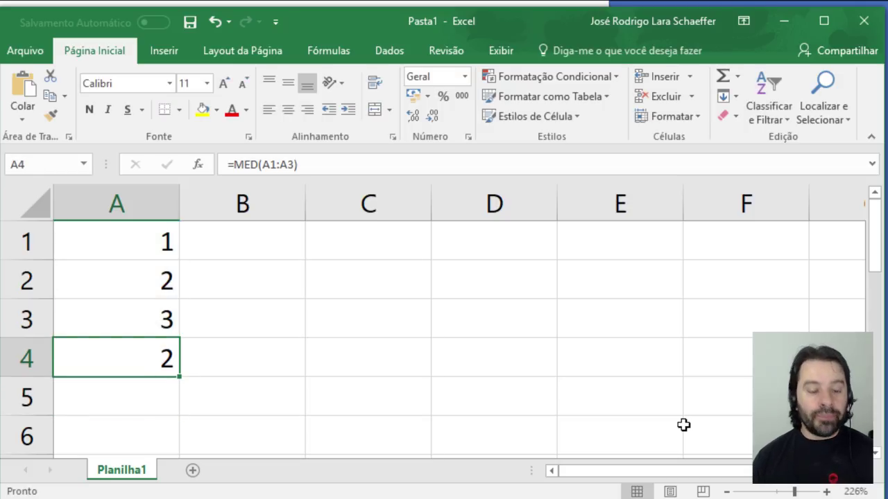
Examine the median formula in cell A4 and the range it references alongside its result.
key(F2)
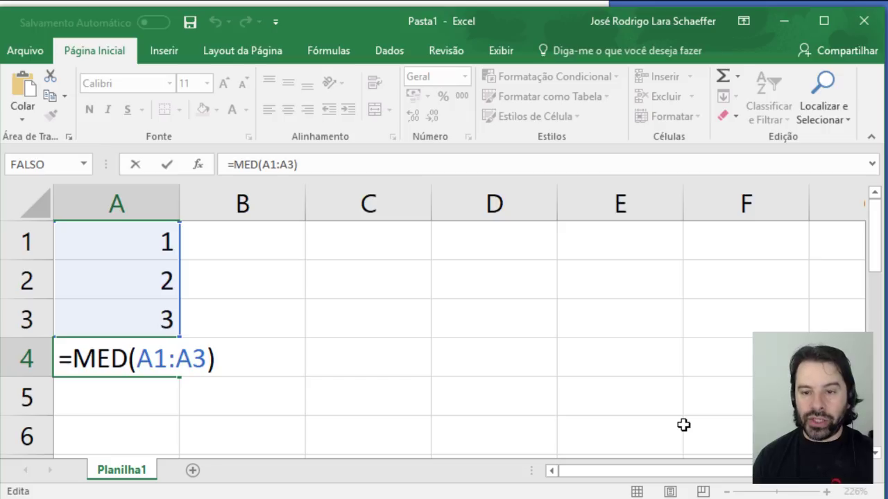
key(Return)
key(Up)
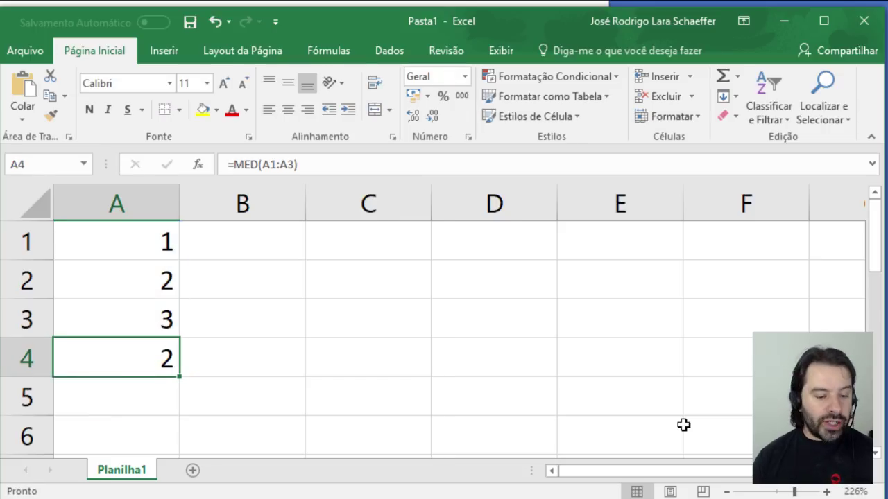
key(F2)
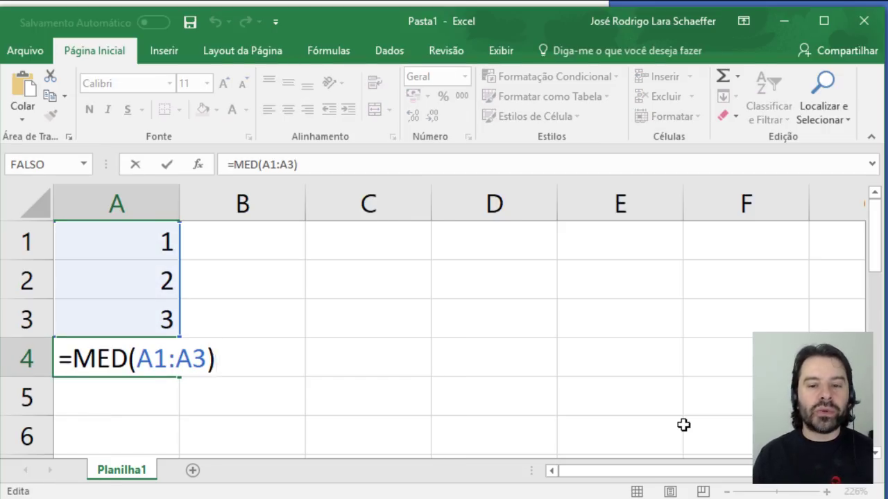
key(Return)
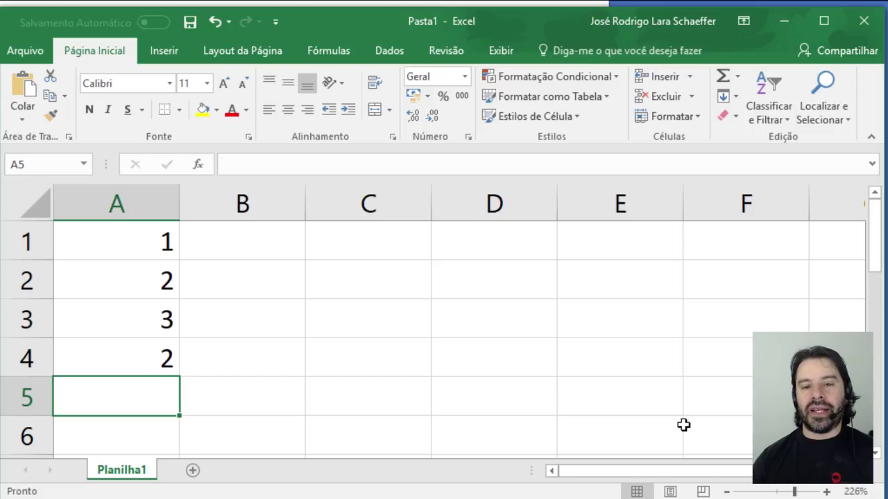
key(Up)
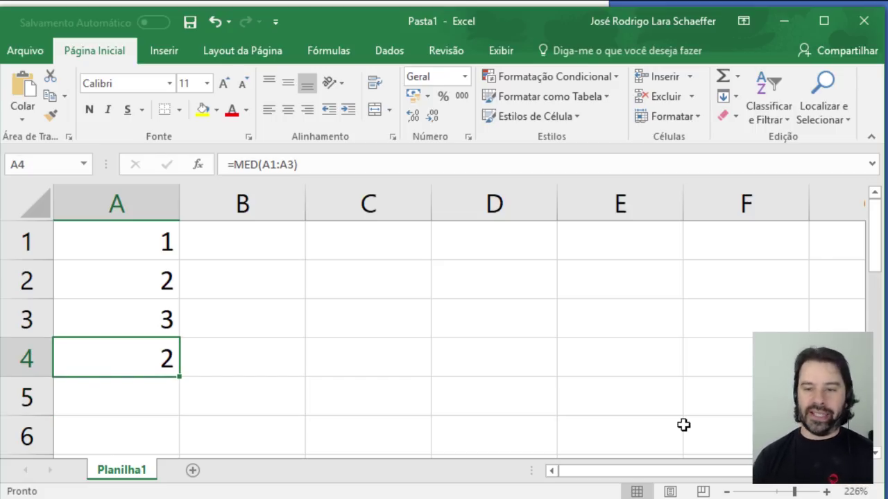
key(F2)
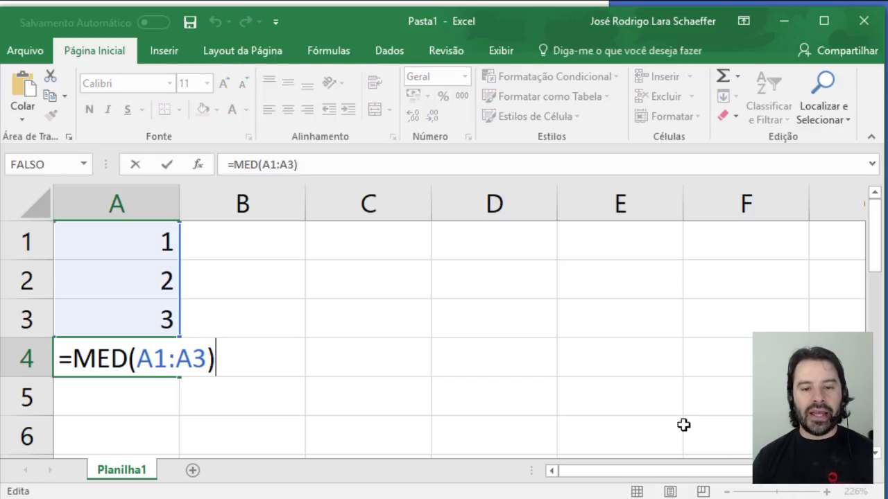
key(Return)
key(Up)
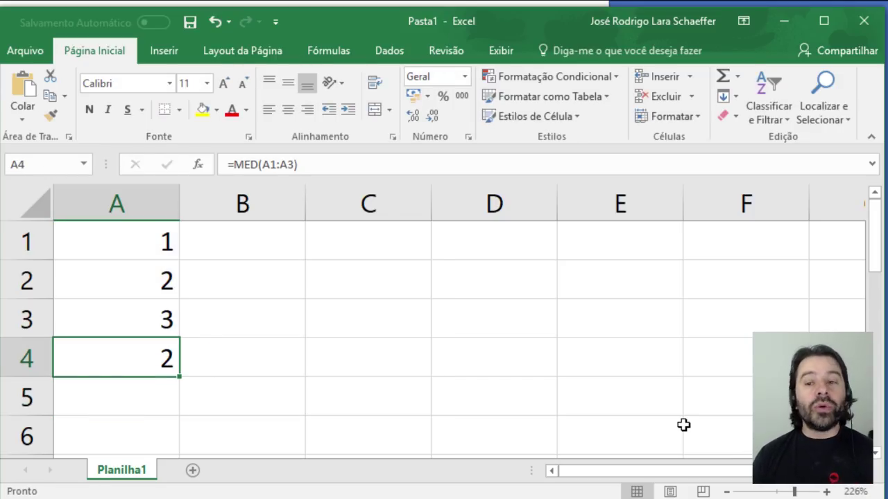
Clear the formula from cell A4 and replace the values in A1:A3 with 5, 9 and 23.
key(Delete)
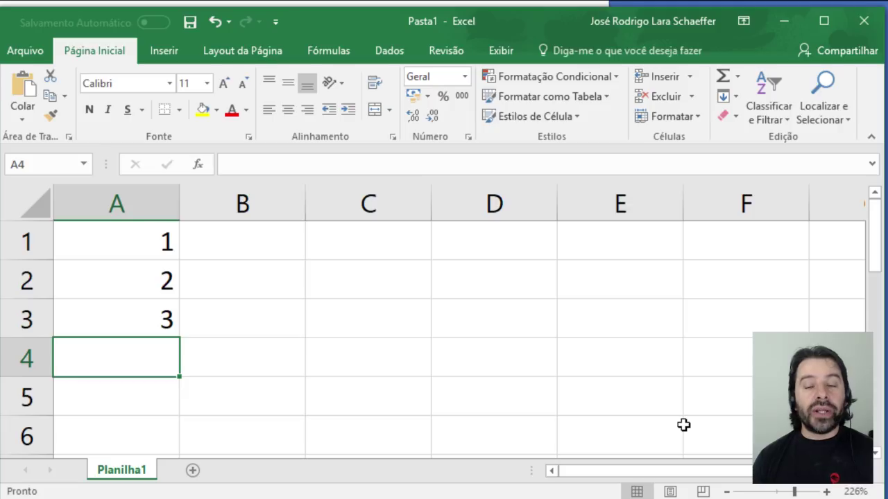
key(Right)
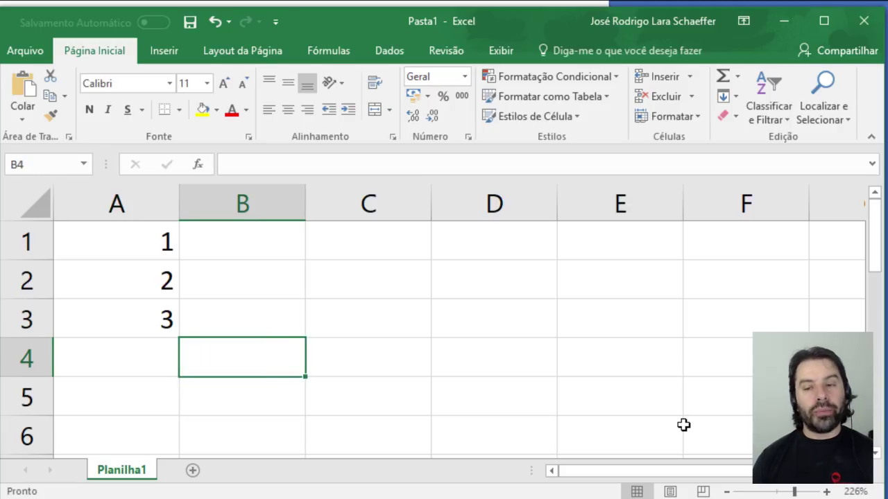
key(Left)
key(Up)
key(Up)
key(Up)
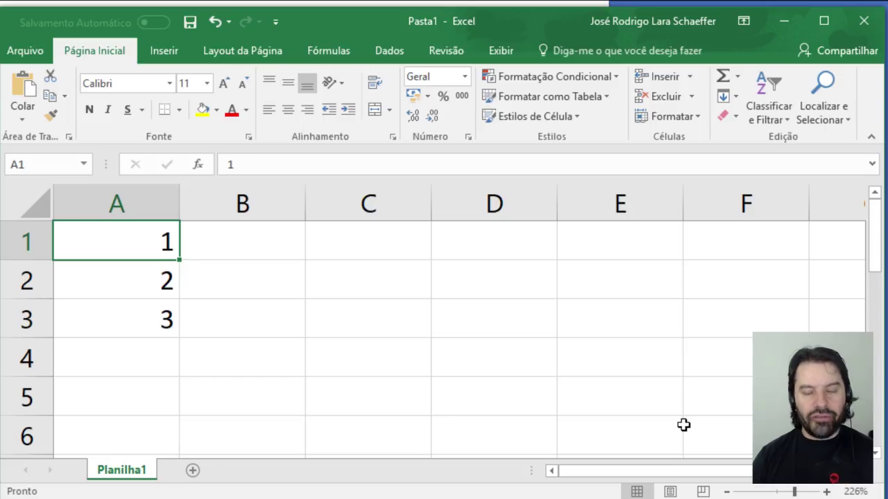
text(5)
key(Return)
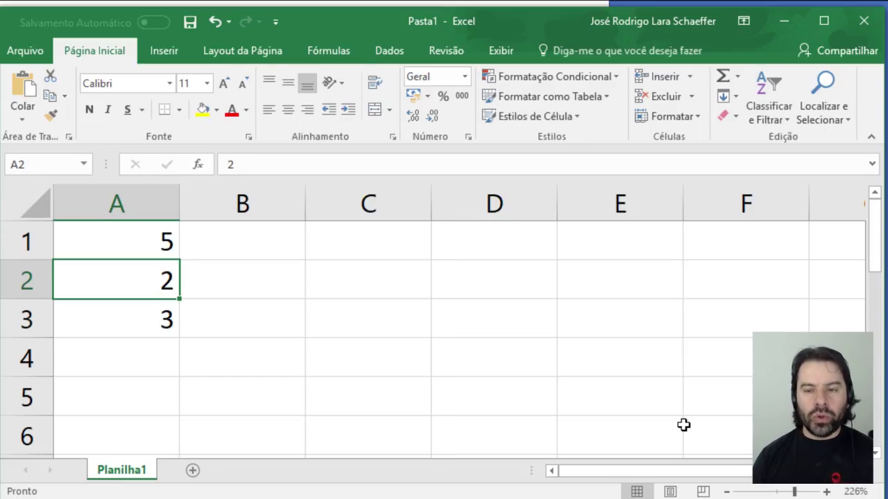
text(9)
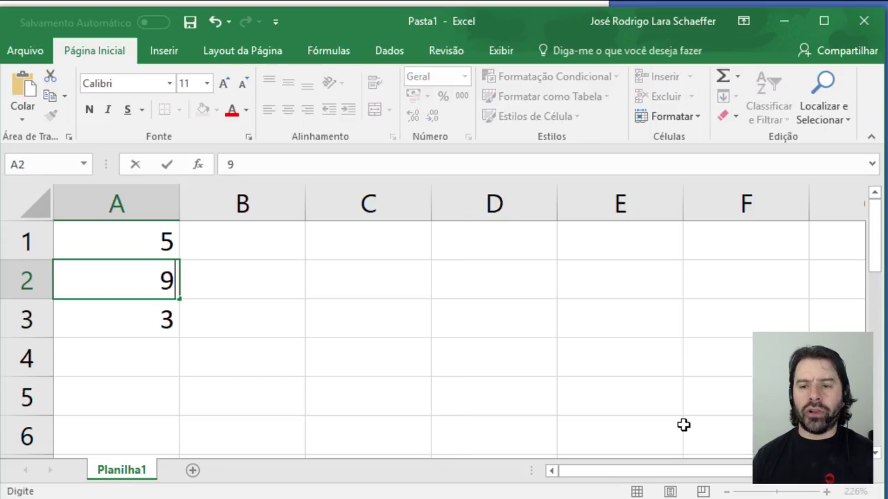
key(Return)
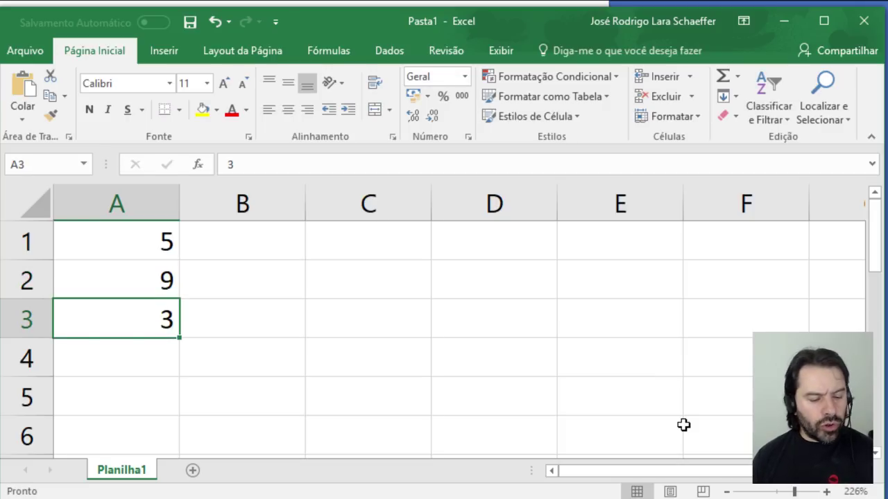
text(23)
key(Return)
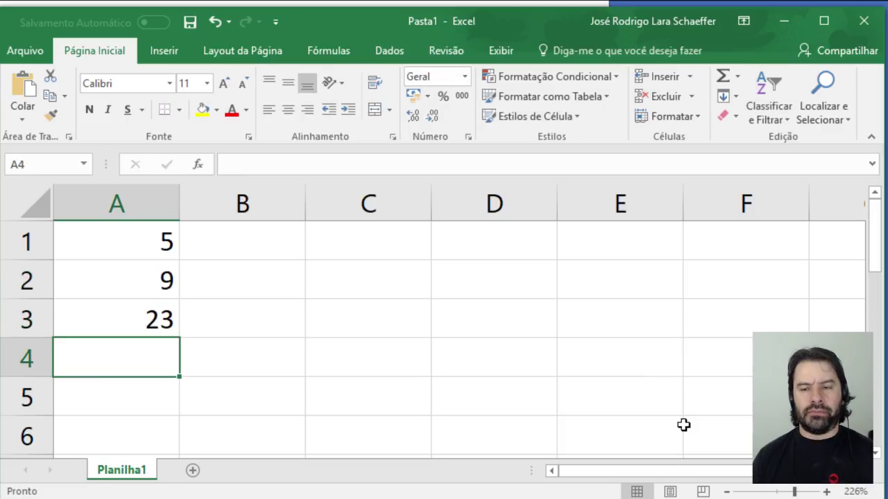
Extend the number list in column A with 8 in A4 and 200 in A5.
text(8)
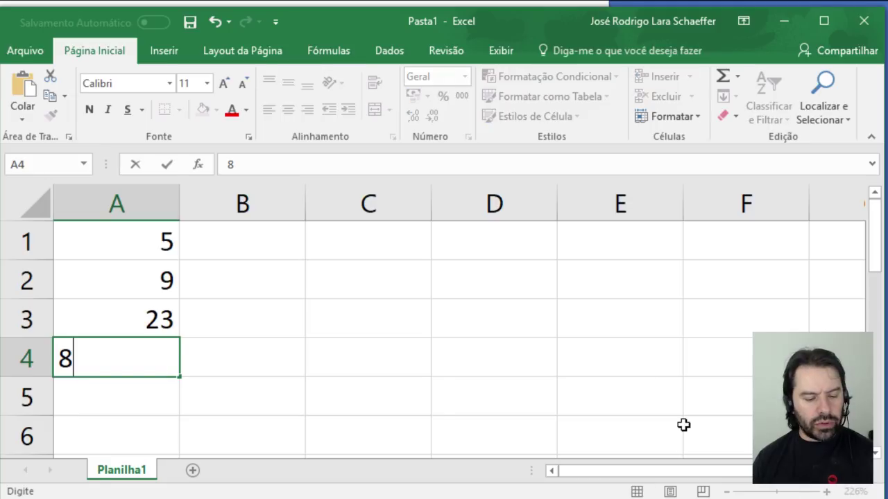
key(Return)
text(200)
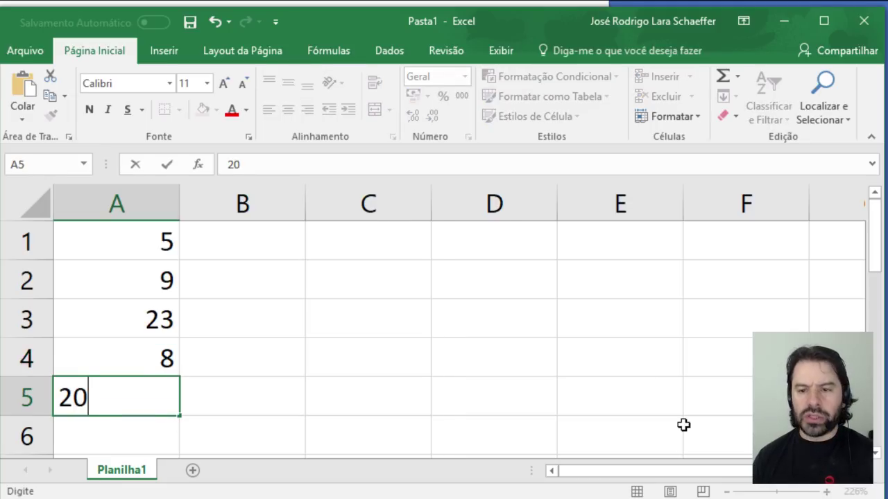
key(Tab)
Write the median formula =MED(A1:A5) in cell C2, leaving the cell in edit mode.
key(Right)
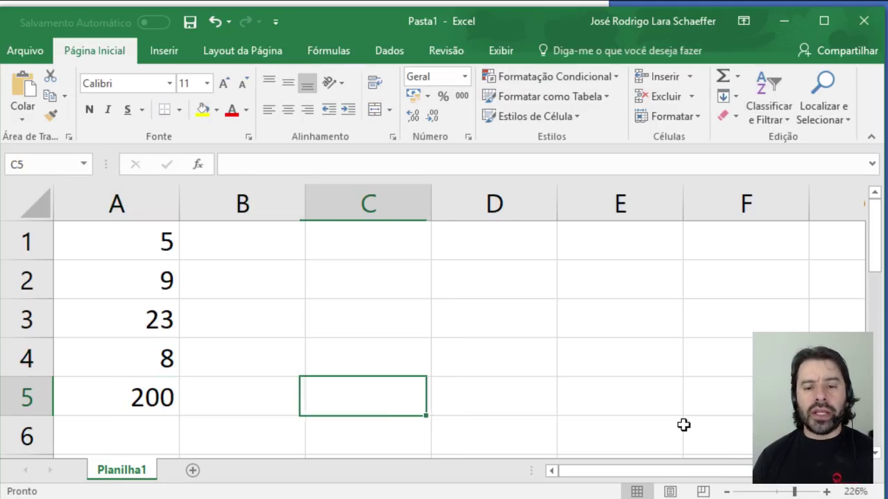
key(Up)
key(Up)
key(Up)
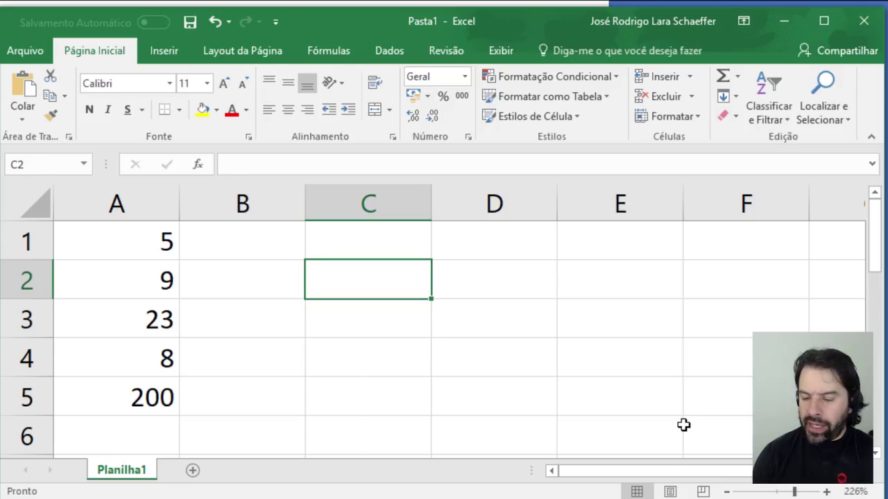
text(=MEDA)
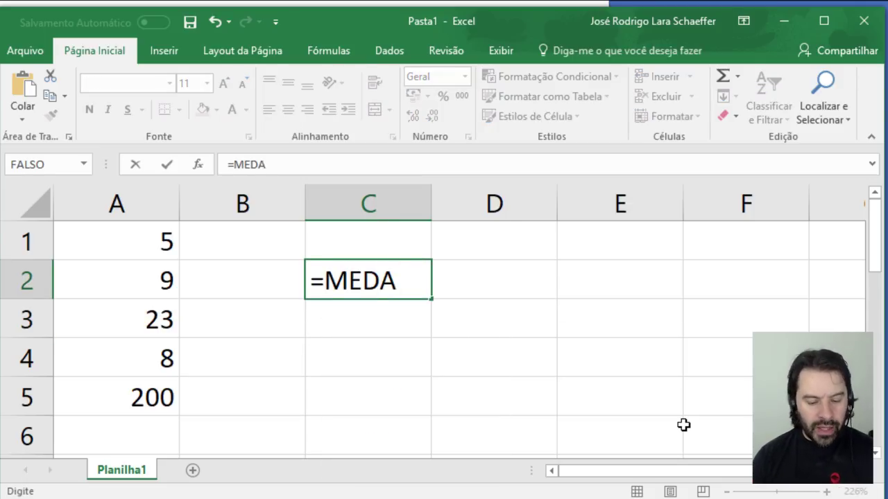
key(BackSpace)
text(()
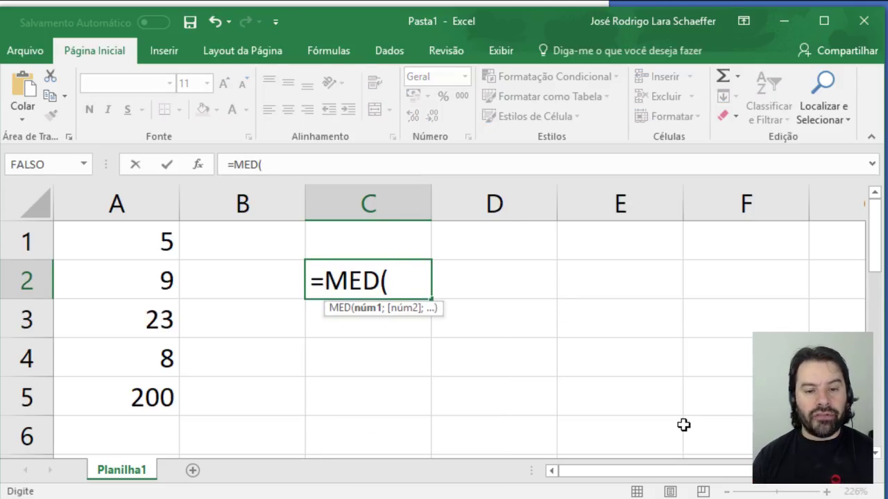
text(A)
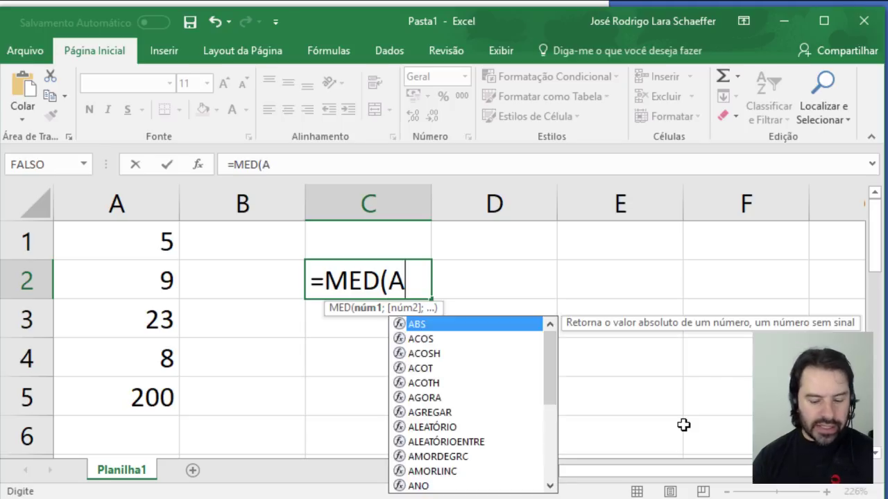
text(1:A5))
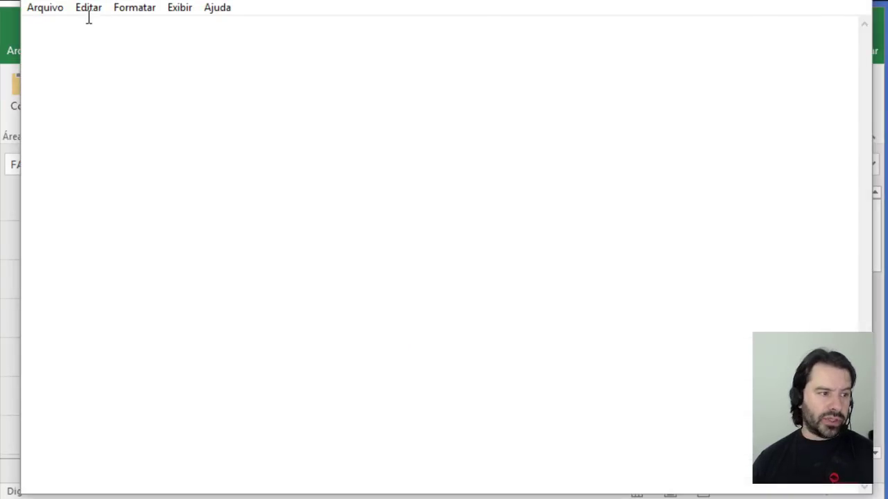
Narrow the Notepad window so the worksheet data stays visible beside it, and insert blank lines at the start of the note.
drag(20, 60, 511, 101)
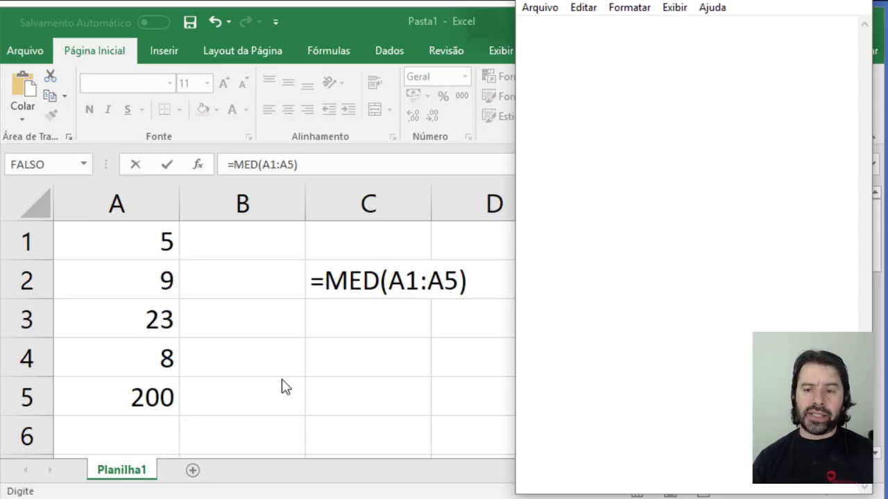
key(BackSpace)
key(Return)
key(Return)
key(Return)
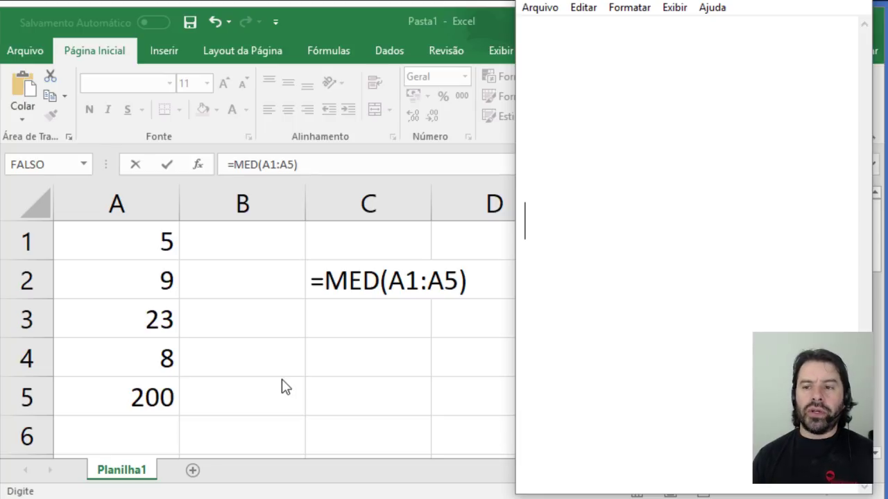
List the column A values in ascending order in the note, one per line: 5, 8, 9, 23, 200.
text(5)
key(Return)
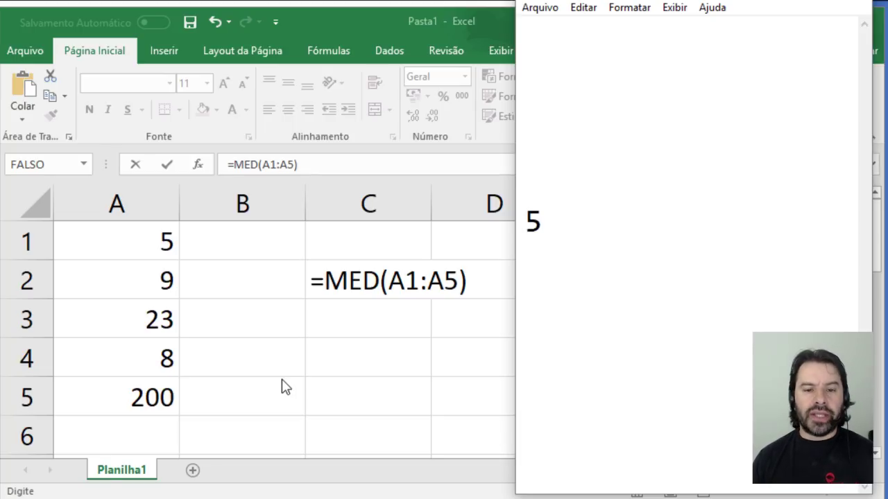
text(8)
key(Return)
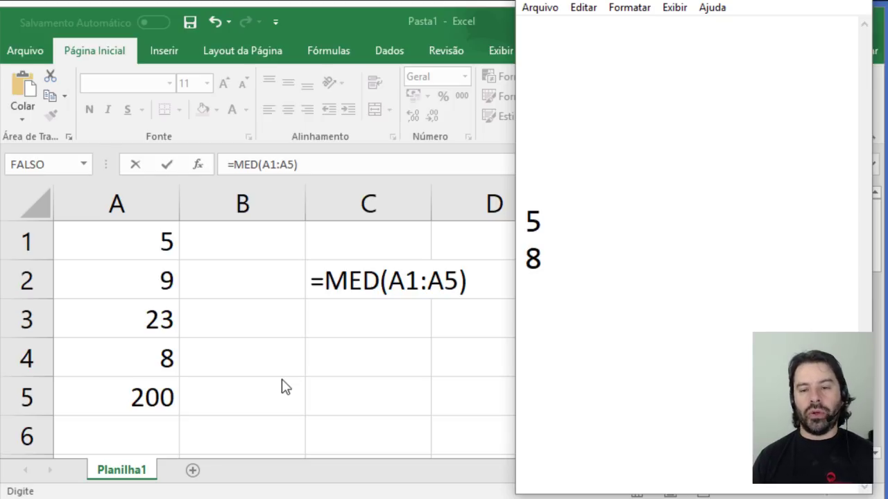
text(9)
key(Return)
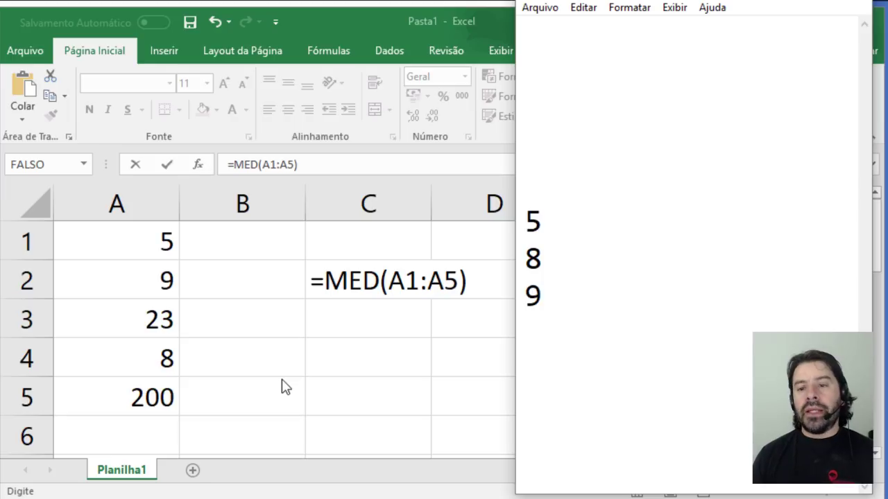
text(23)
key(Return)
text(200)
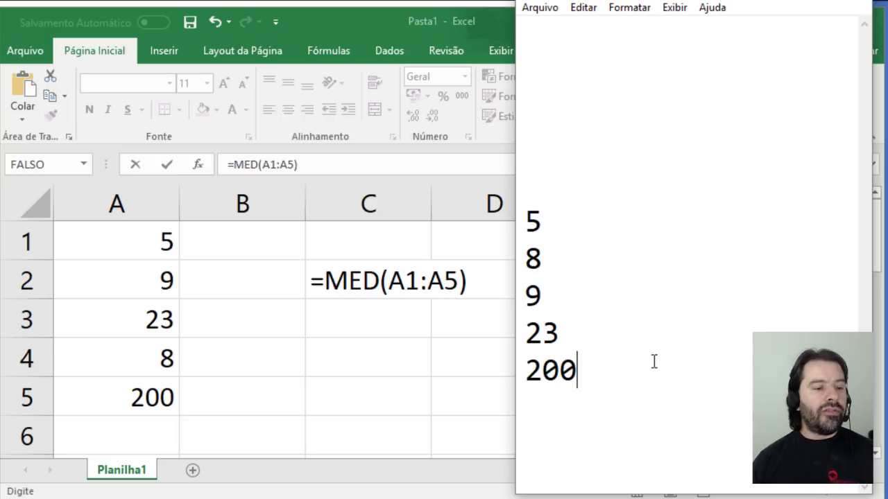
Highlight the middle value, 9, in the note's sorted list, and switch to Excel to commit the median formula in C2.
drag(589, 371, 525, 208)
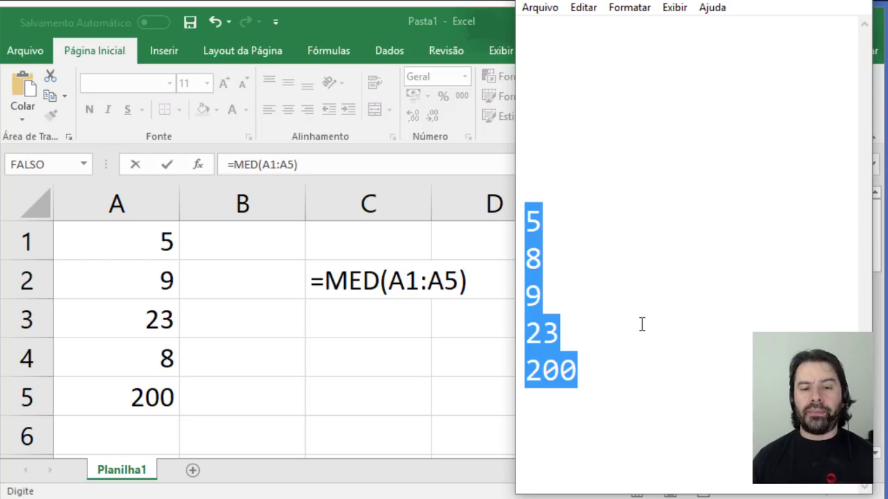
click(567, 303)
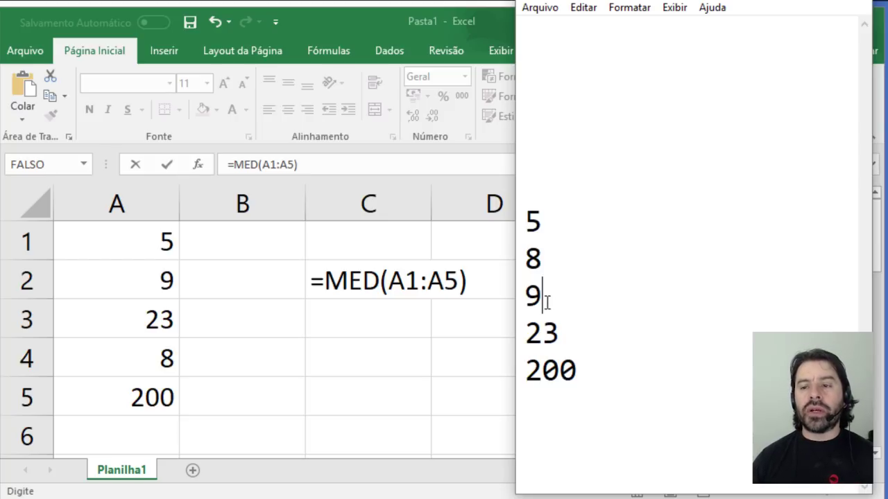
double_click(531, 298)
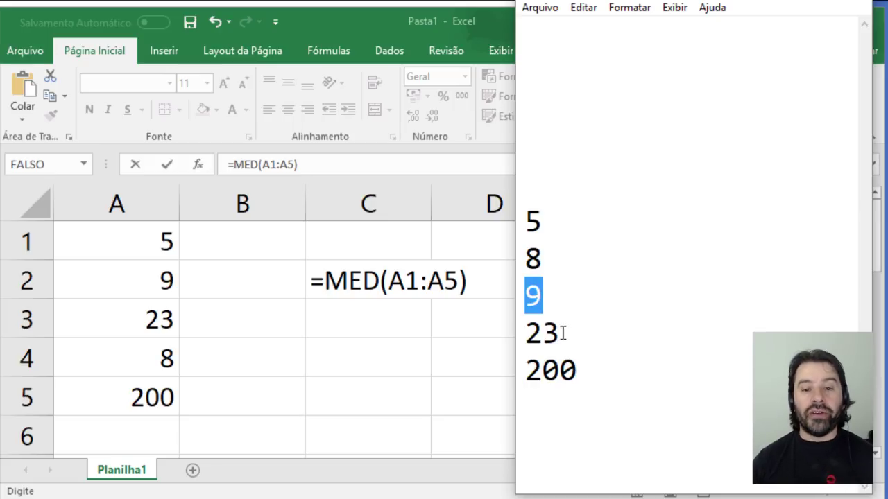
click(482, 286)
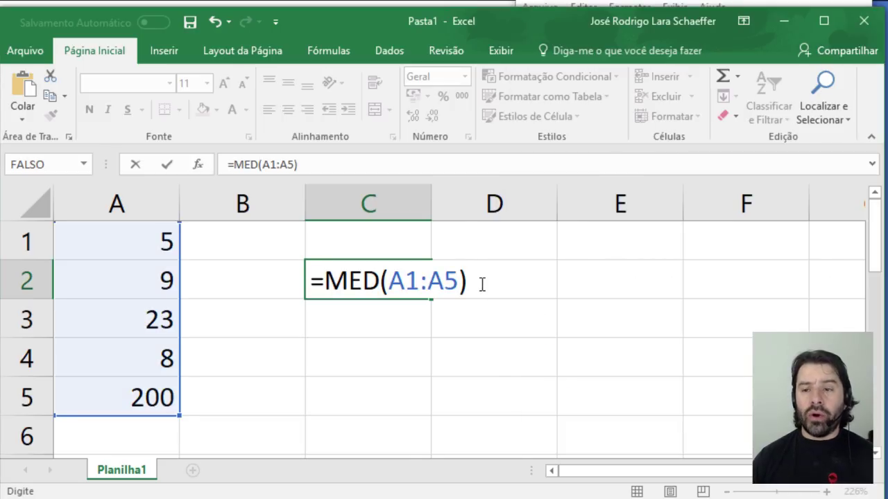
key(Return)
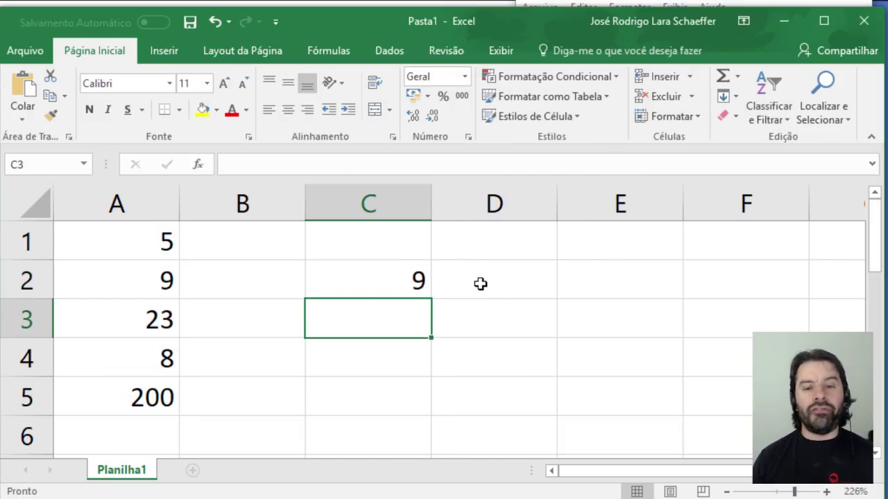
Review the median formula in C2 and compare it with the middle value highlighted in the Notepad list.
key(Up)
key(F2)
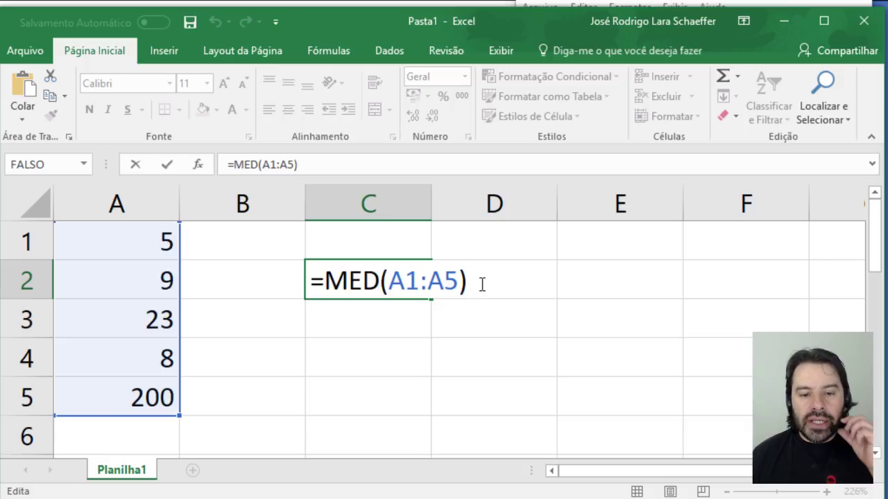
key(Return)
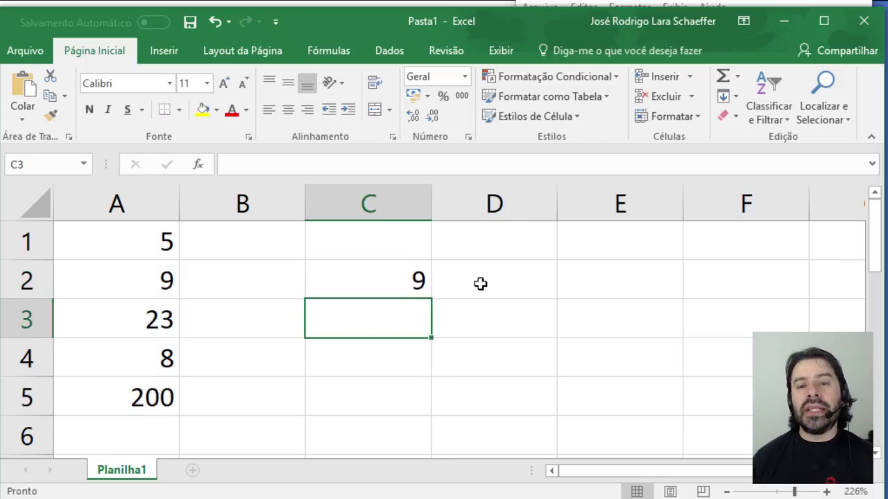
key(Up)
key(F2)
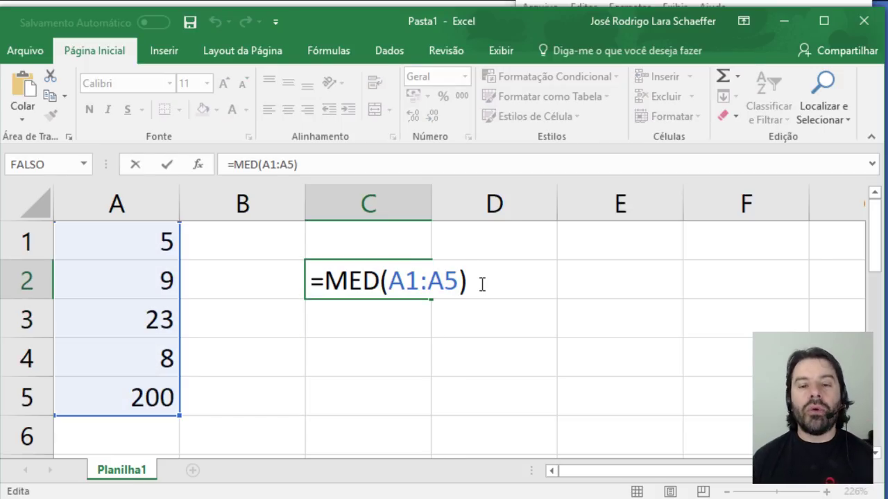
key(Return)
key(Up)
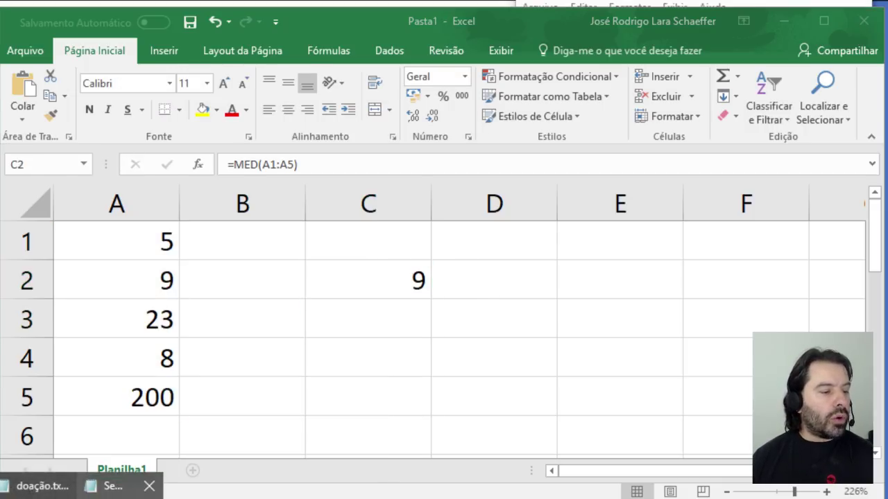
click(118, 490)
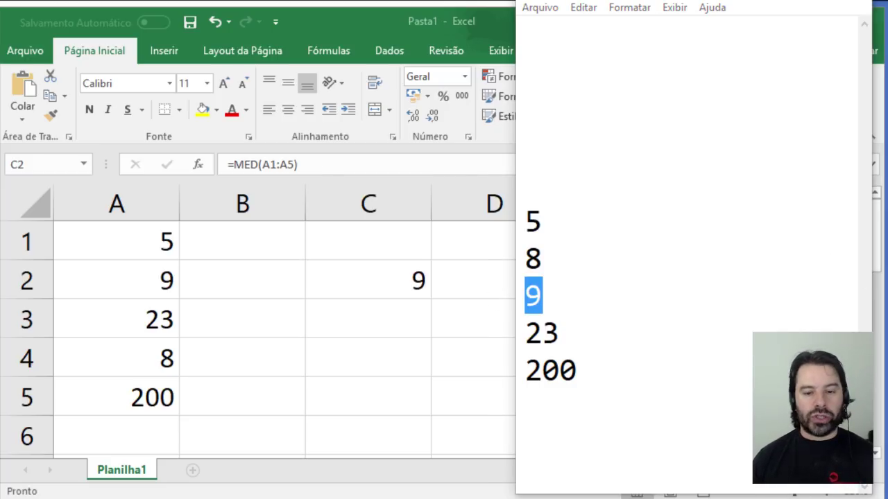
key(alt+Tab)
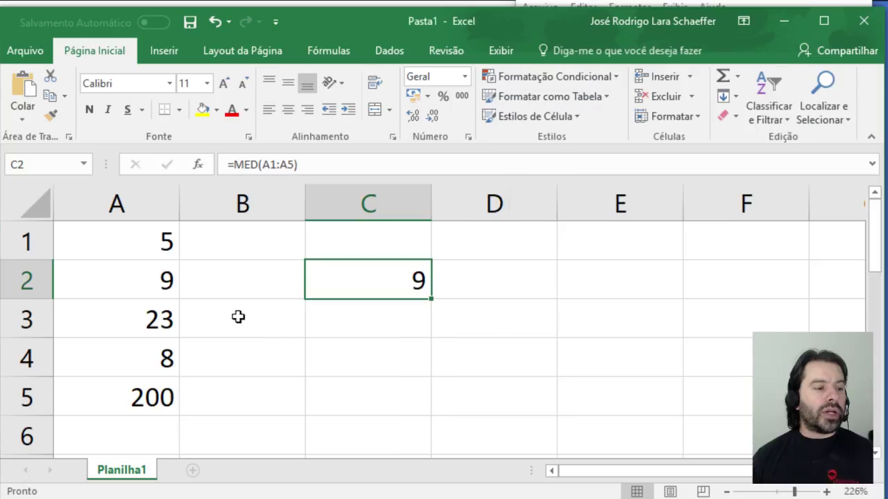
Clear the formula from C2 and all the numbers from A1:A5.
key(Delete)
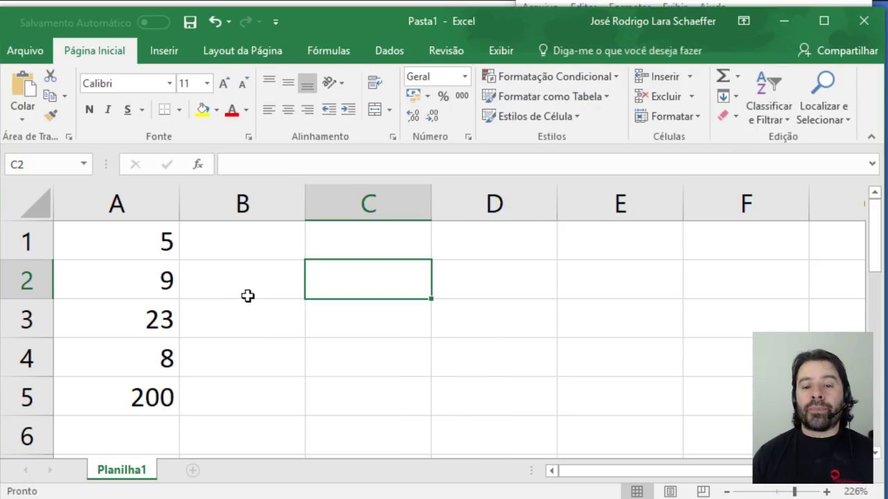
key(Left)
key(Left)
key(Up)
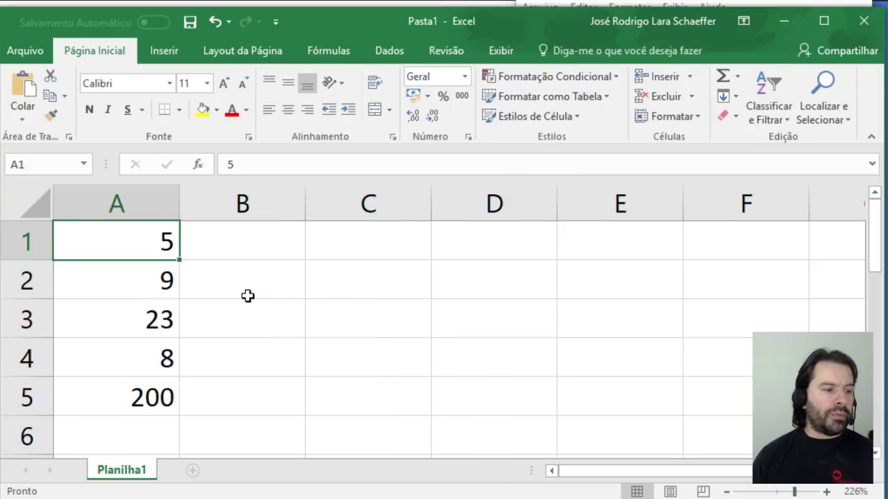
key(shift+Down)
key(shift+Down)
key(shift+Down)
key(shift+Down)
key(Delete)
key(Up)
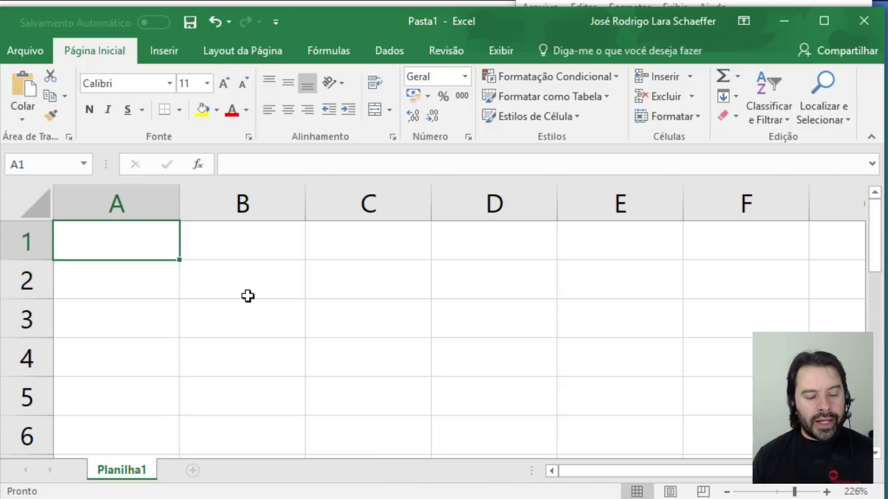
Enter a new four-number list in A1:A4: 10, 70, 2, 300.
text(10)
key(Return)
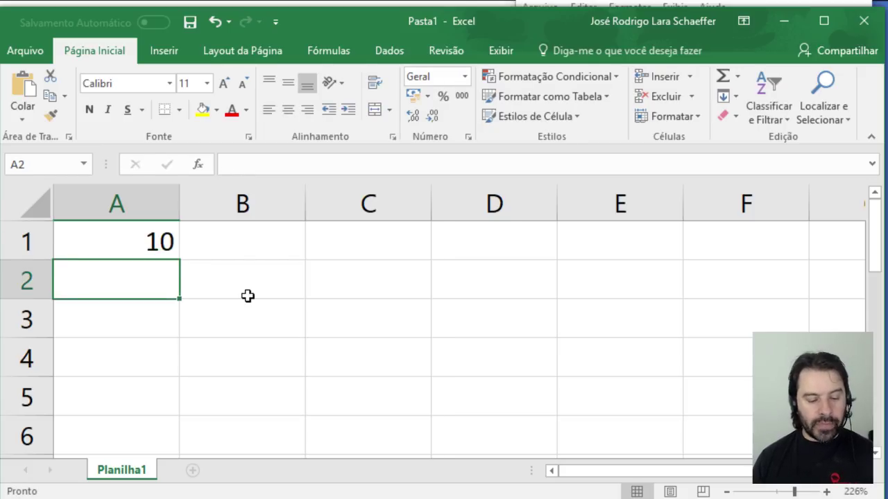
text(70)
key(Return)
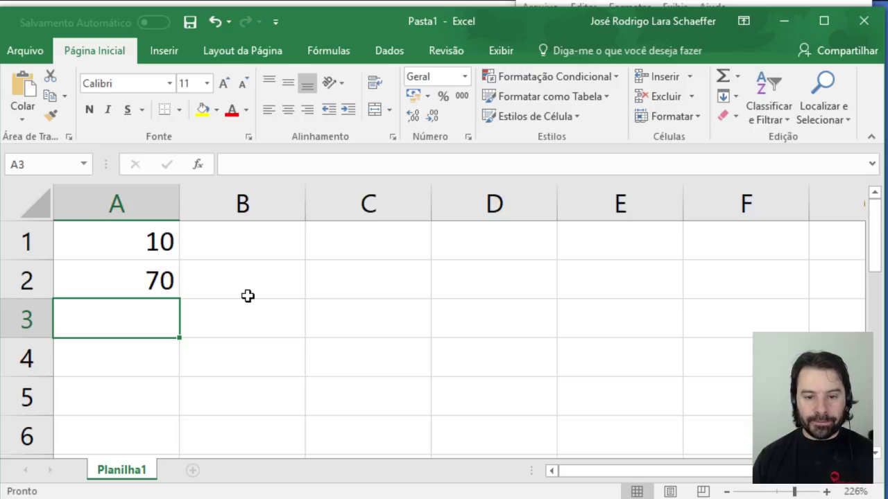
text(2)
key(Return)
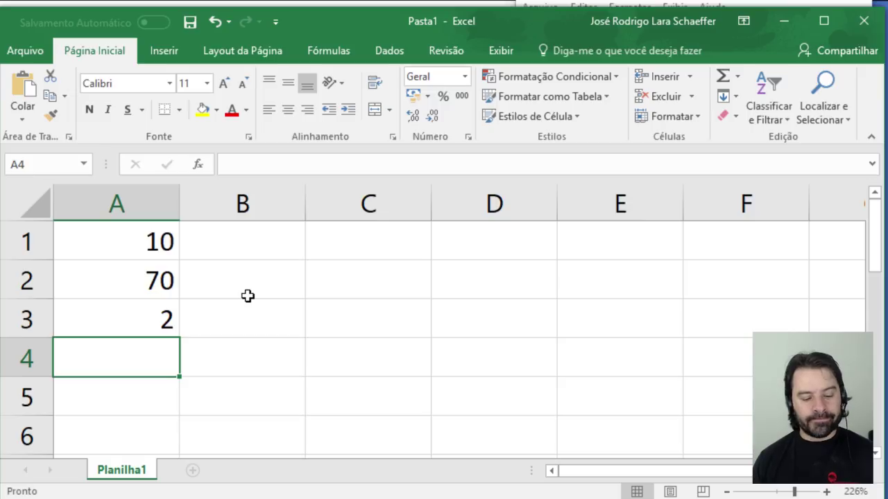
text(300)
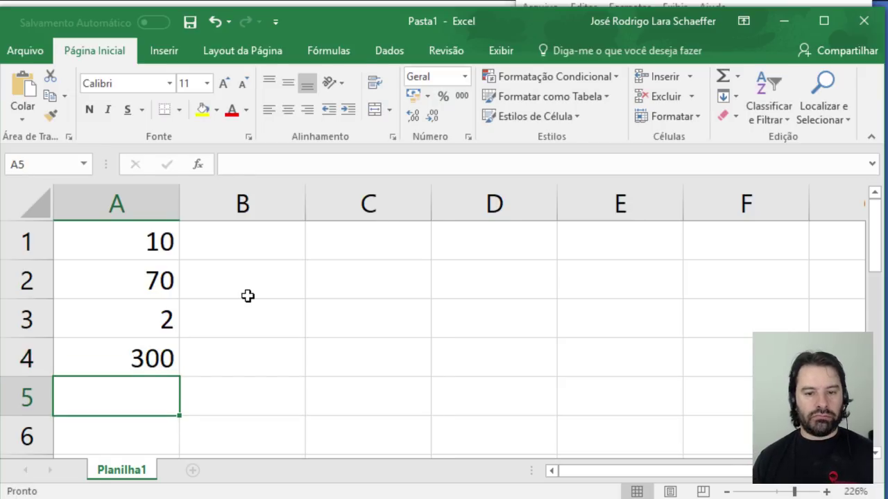
Write the median formula =MED(A1:A4) in cell C2, leaving the cell in edit mode.
key(Right)
key(Right)
key(Up)
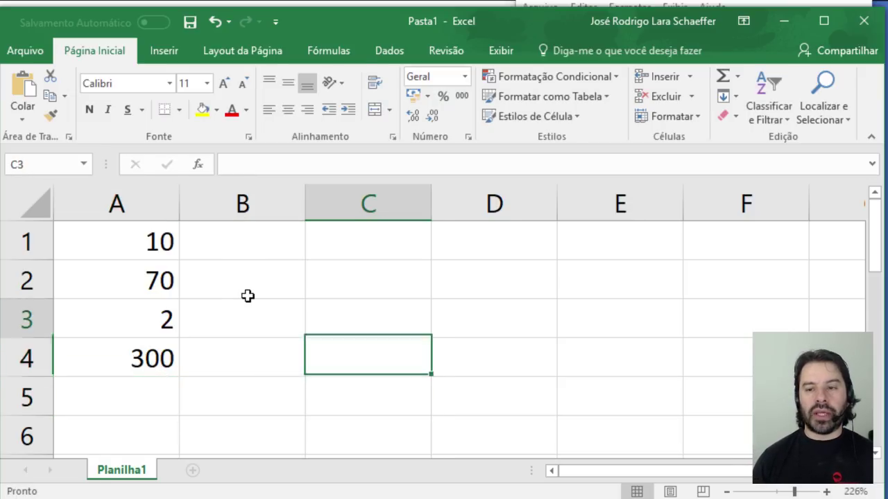
key(Up)
key(Up)
click(248, 296)
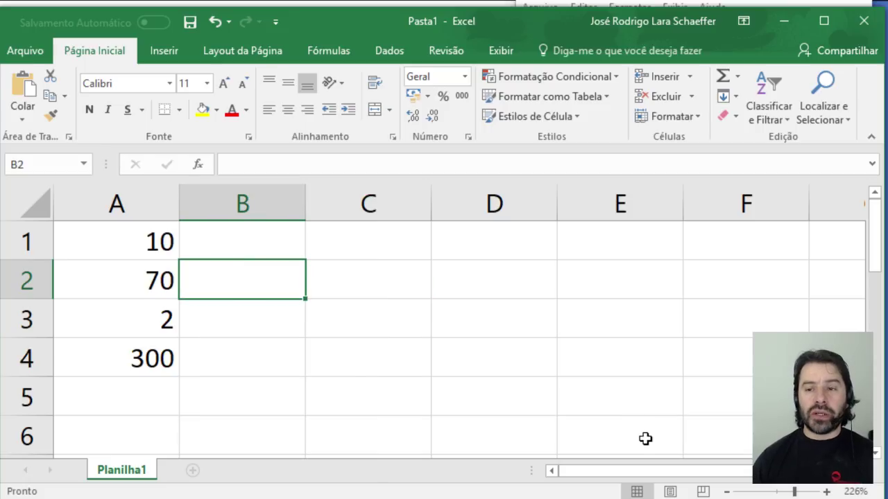
key(Right)
text(=)
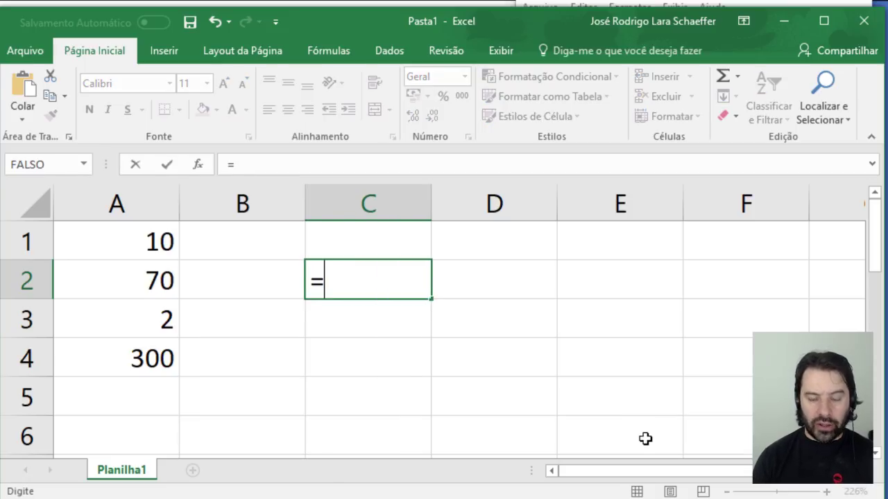
text(MED()
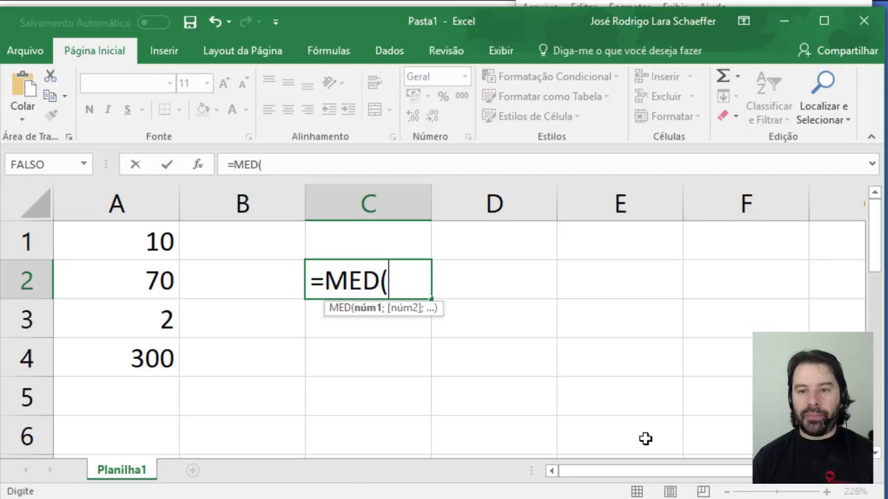
text(A1:A4))
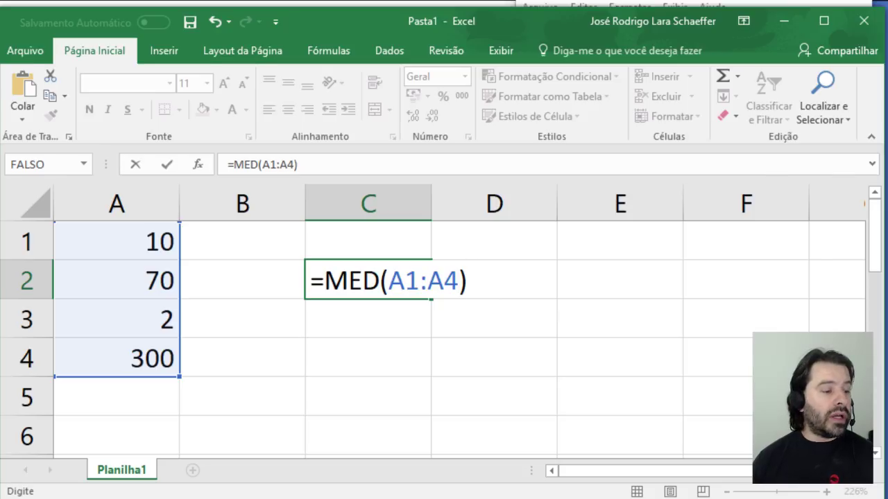
Switch to Notepad and cut the old list of five sorted values from the note.
key(alt+Tab)
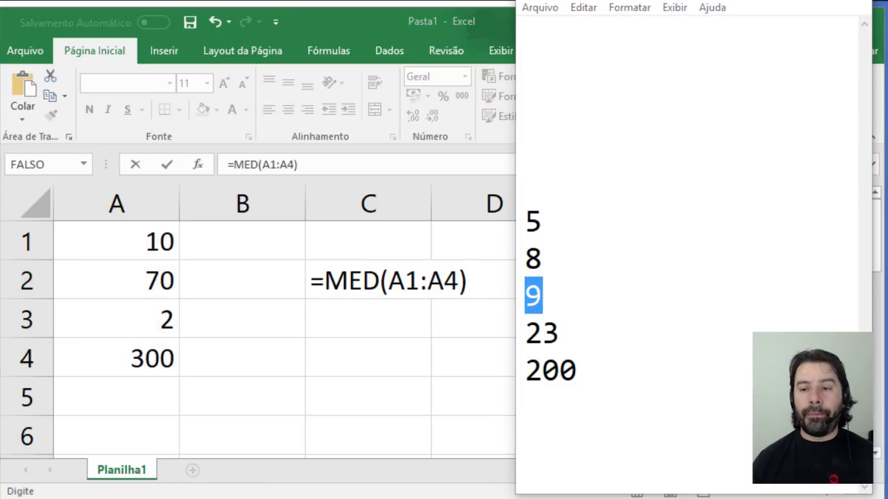
drag(623, 365, 530, 198)
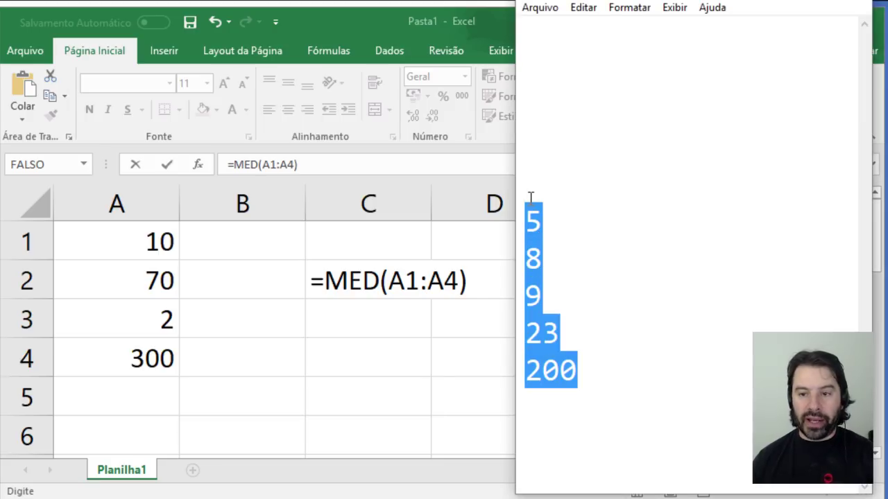
key(ctrl+x)
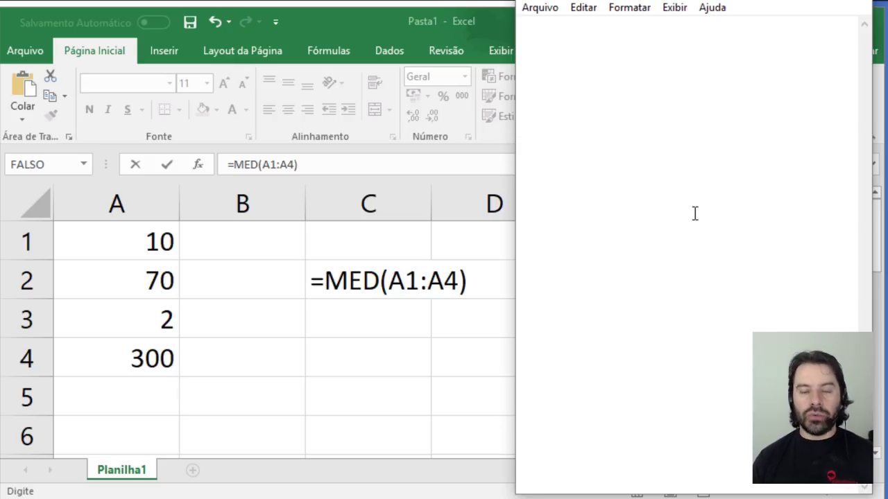
List the new column A values in ascending order in the note, one per line: 2, 10, 70, 300.
text(2)
key(Return)
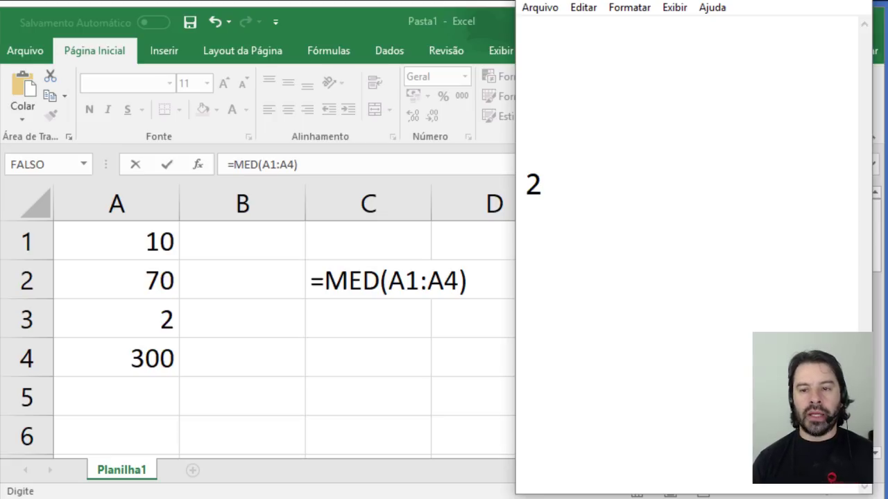
text(10)
key(Return)
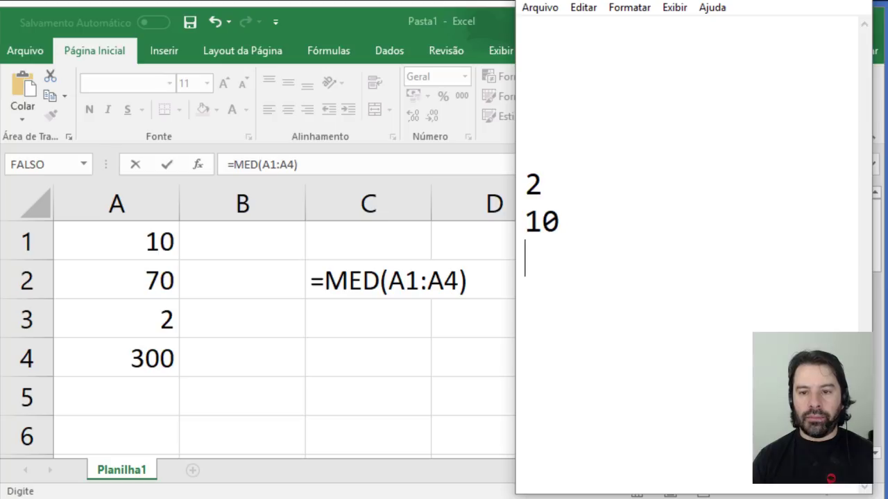
text(70)
key(Return)
text(300)
key(Return)
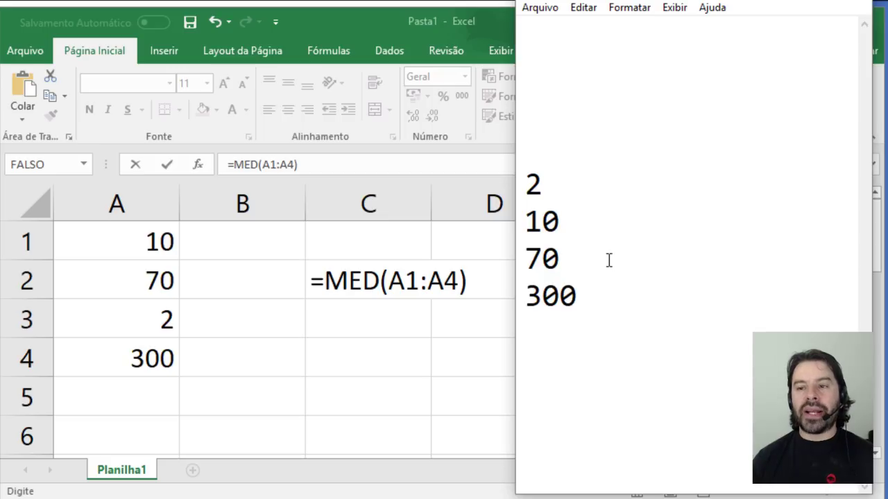
Highlight the two middle values, 10 and 70, in the note, and switch to Excel to commit the median formula in C2.
drag(570, 263, 525, 222)
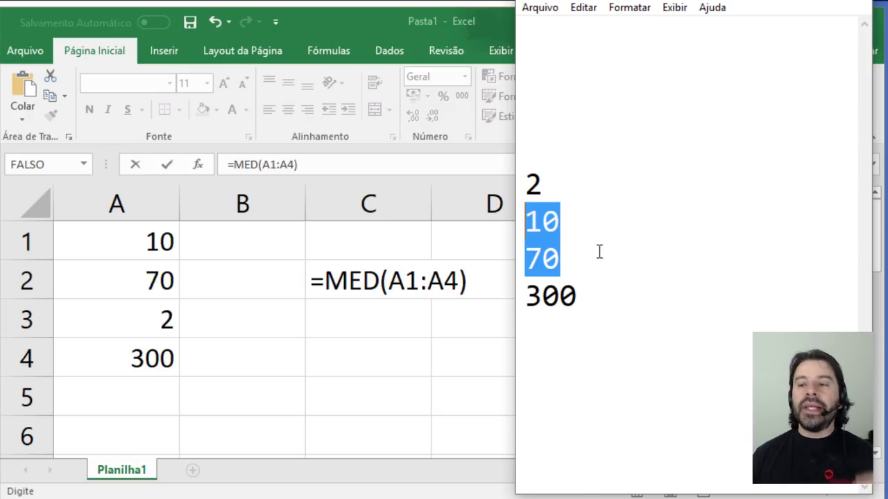
click(479, 281)
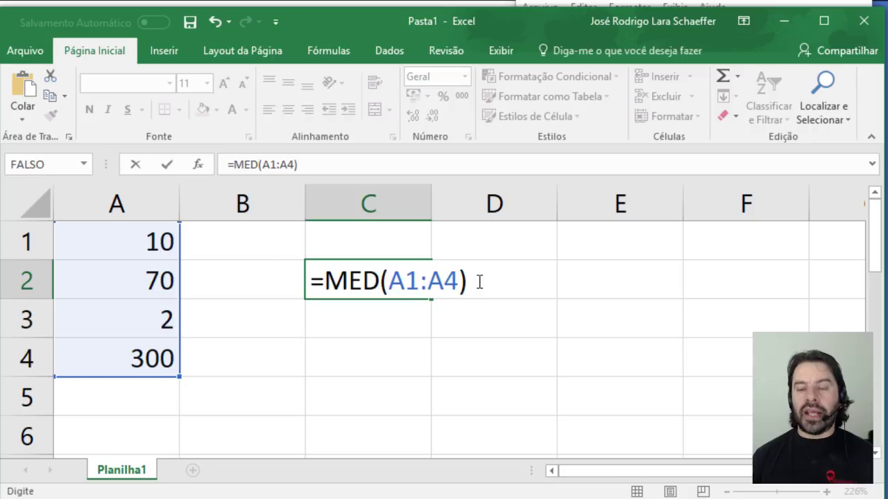
key(Return)
key(Up)
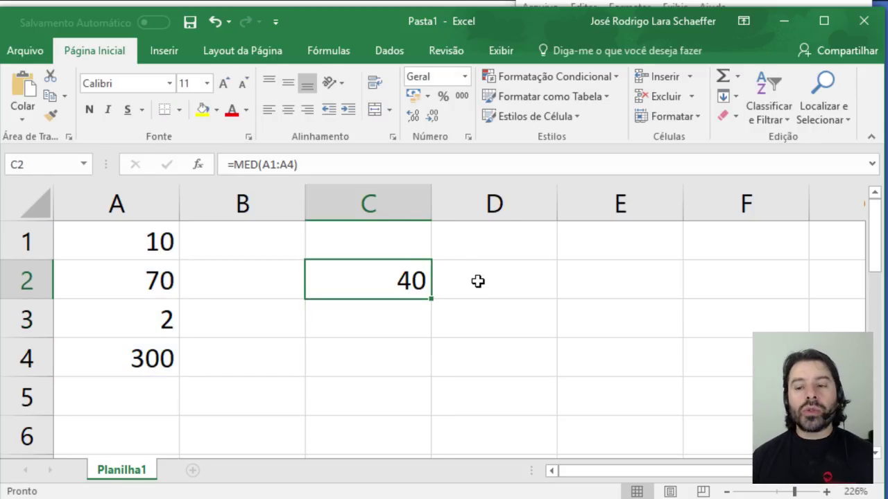
Examine the range used by the median formula in C2 and compare the formula with its result.
key(F2)
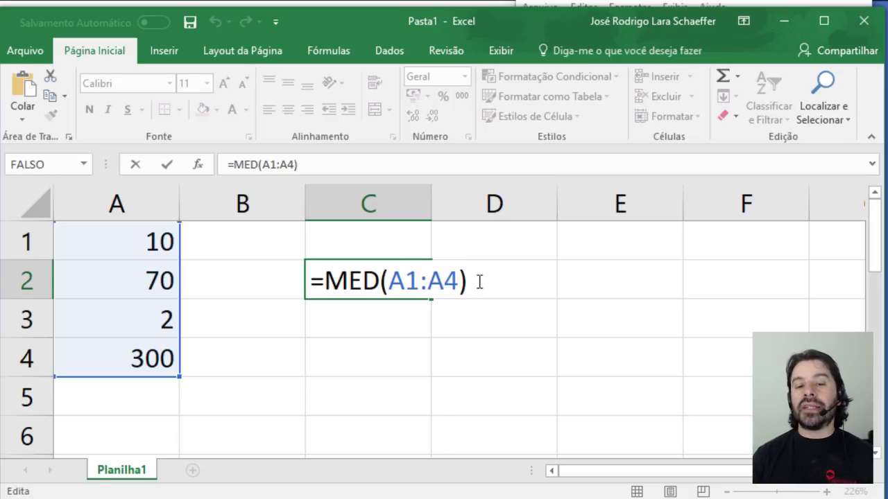
key(Return)
key(Up)
key(F2)
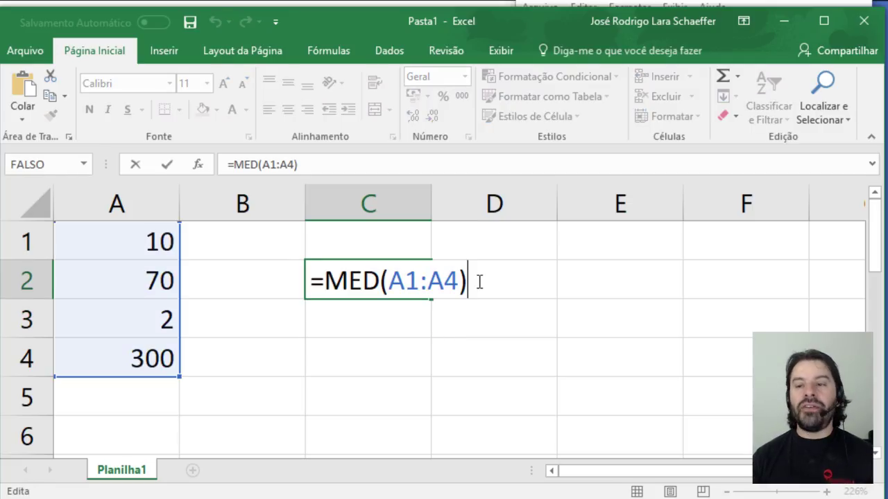
key(Return)
key(Up)
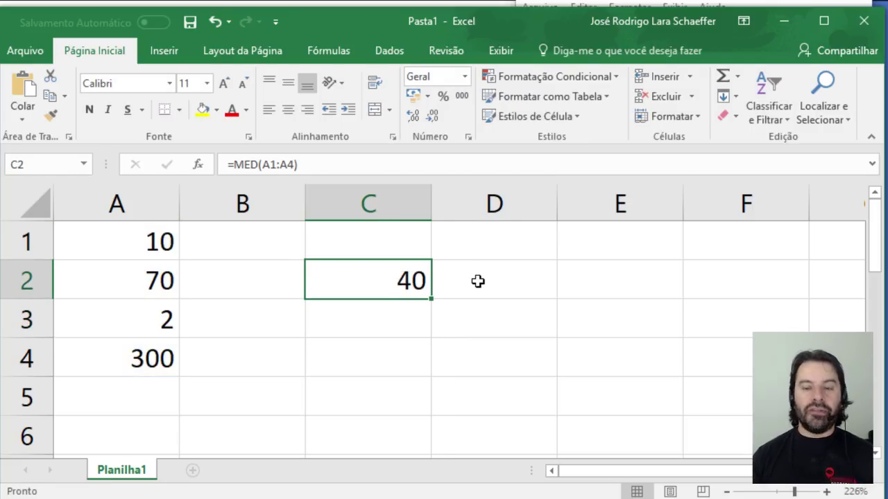
key(F2)
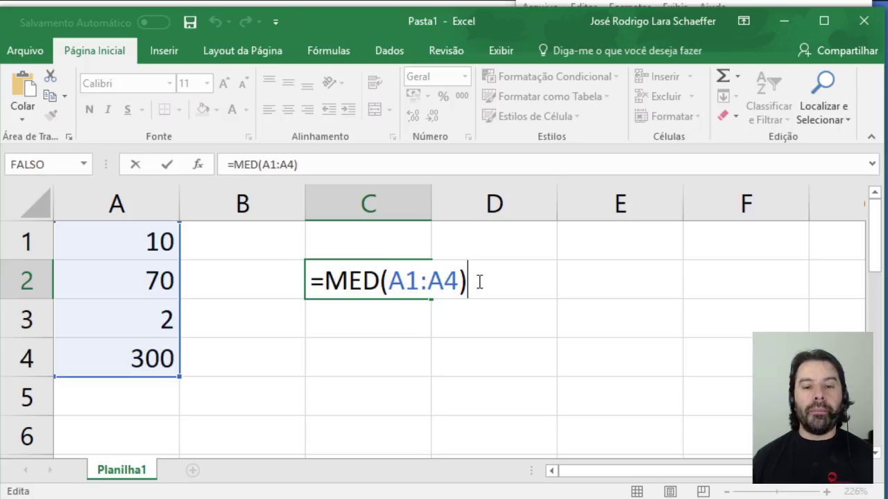
key(Return)
key(Up)
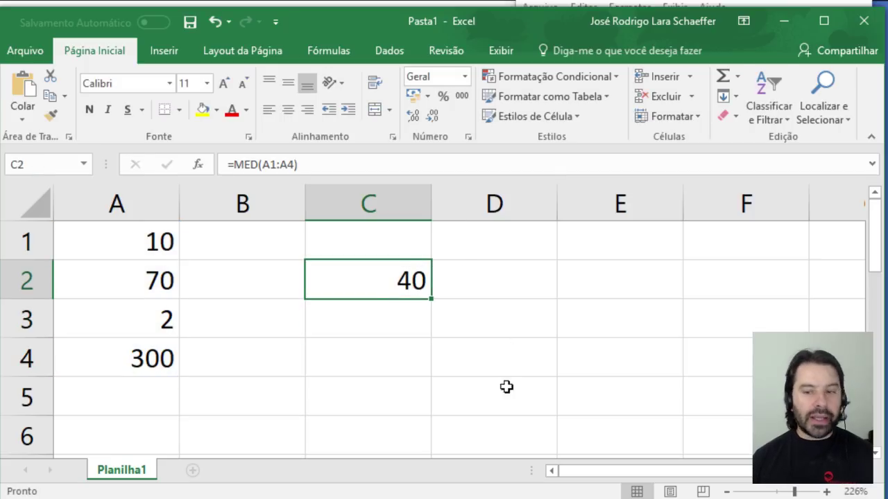
key(F2)
key(Return)
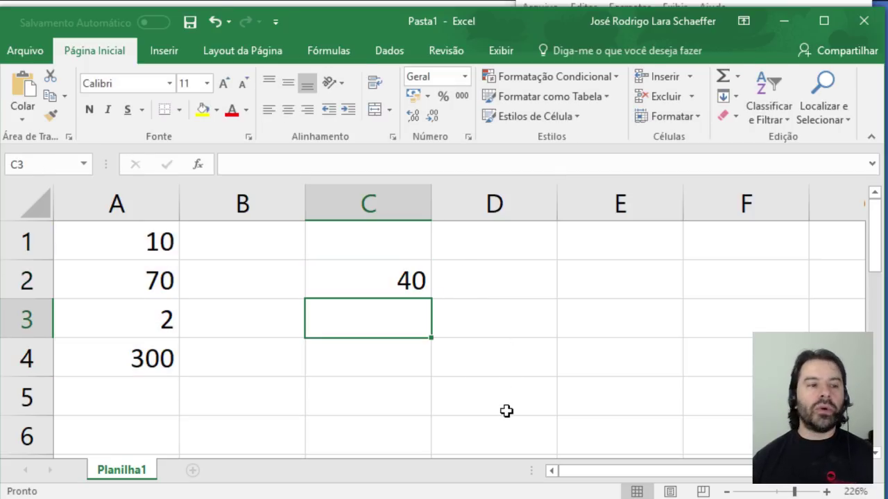